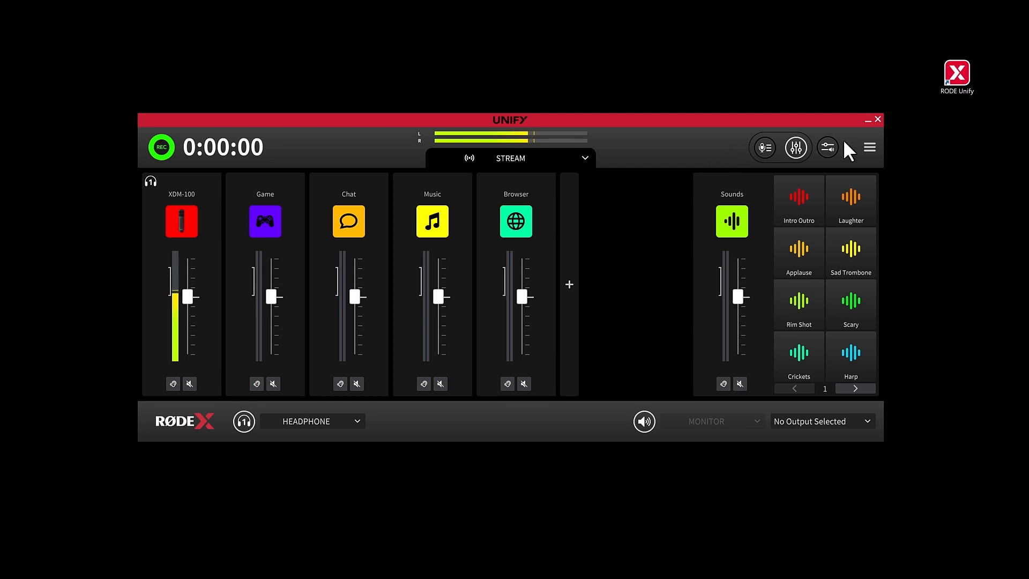
- Assign the System and Virtual virtual devices to the next two free mixer channels and finish the channel assignment
click(868, 147)
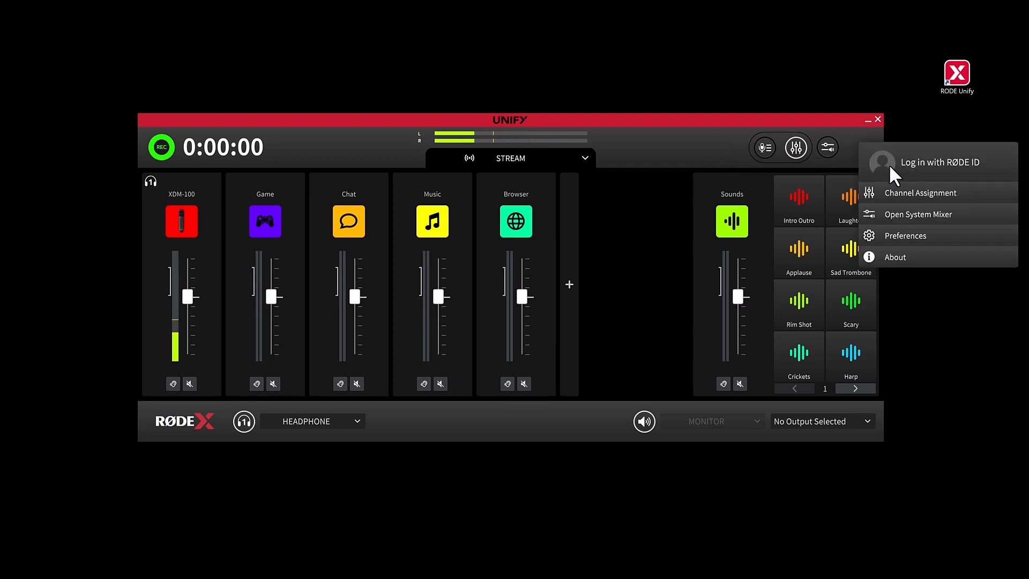
click(923, 189)
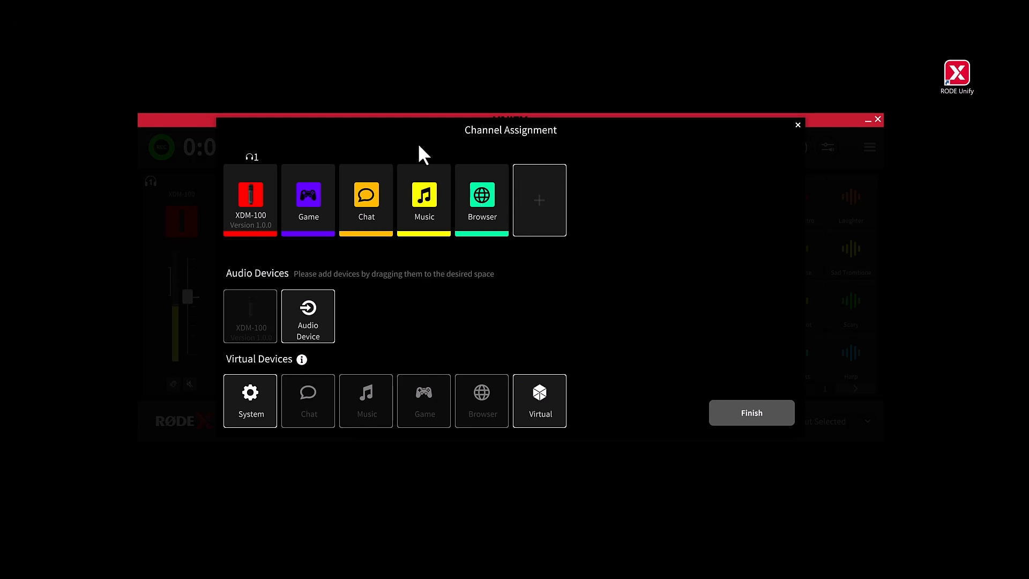
mouse_move(435, 182)
drag(264, 397, 532, 205)
drag(535, 394, 603, 203)
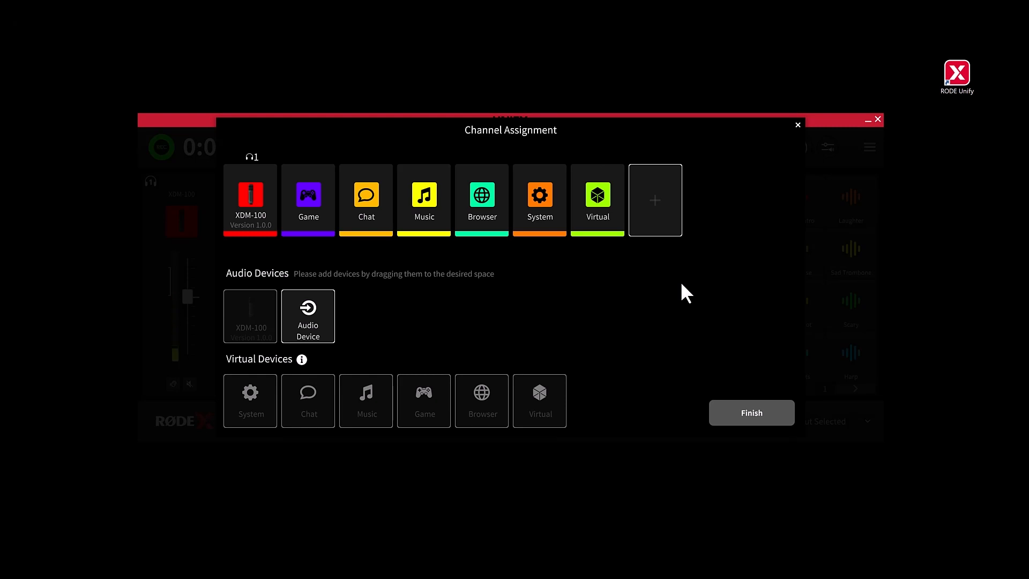
click(750, 413)
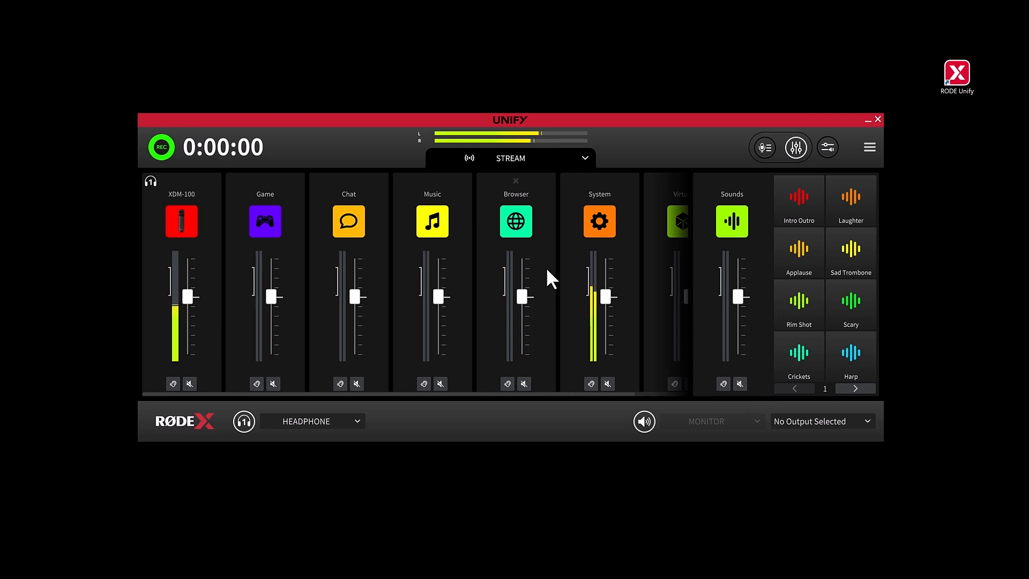
- View the sources offered for an additional mixer channel after the Virtual channel, without adding one
scroll(546, 267, down, 2)
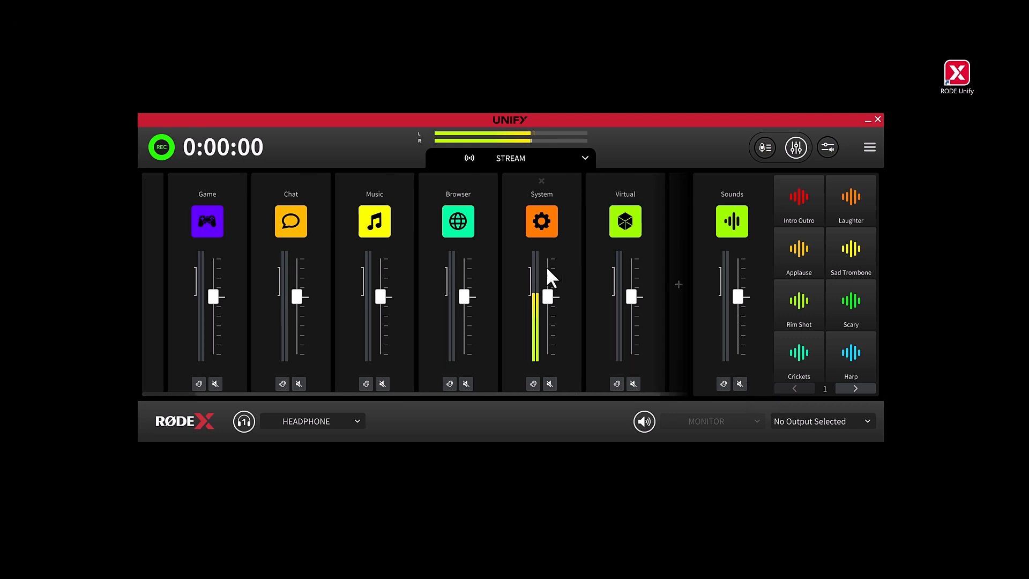
click(678, 284)
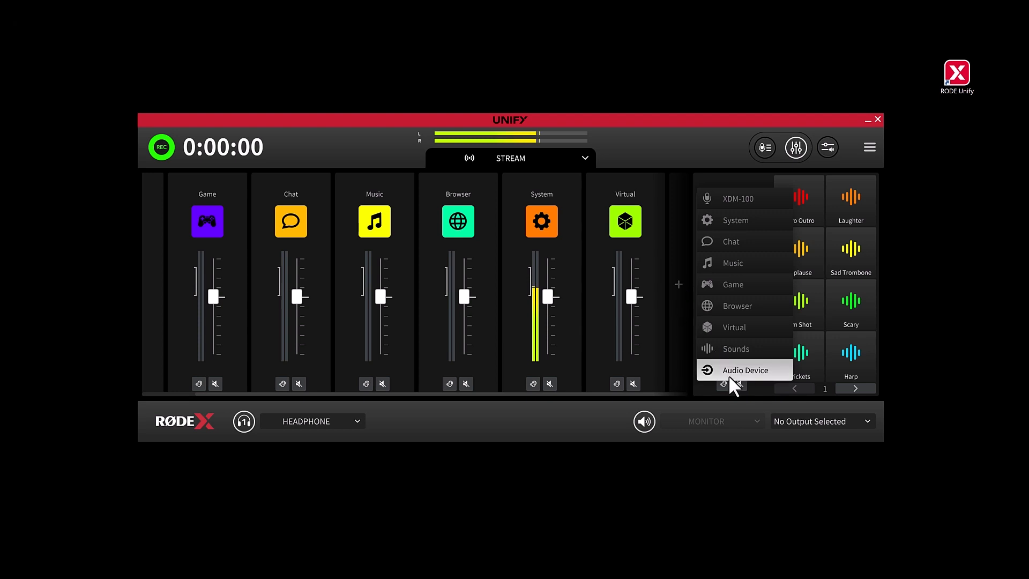
click(716, 126)
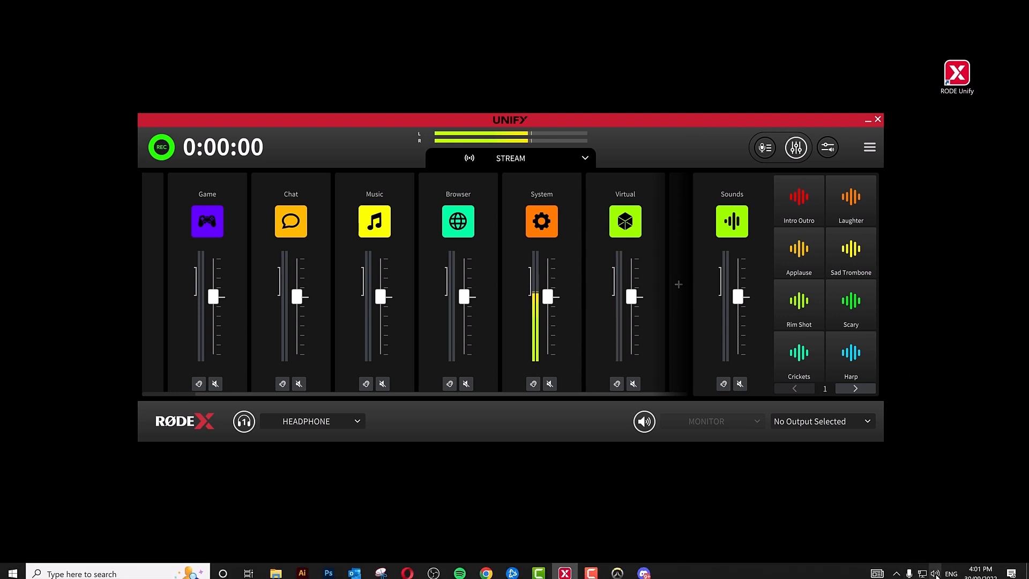
- Check which Windows playback device is selected among the available outputs
click(935, 573)
click(952, 521)
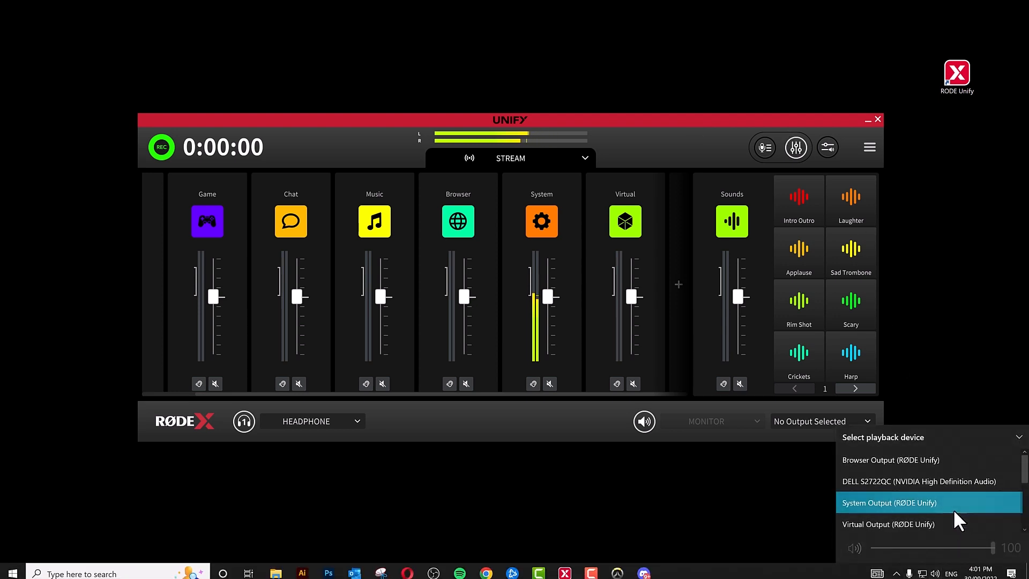
click(958, 398)
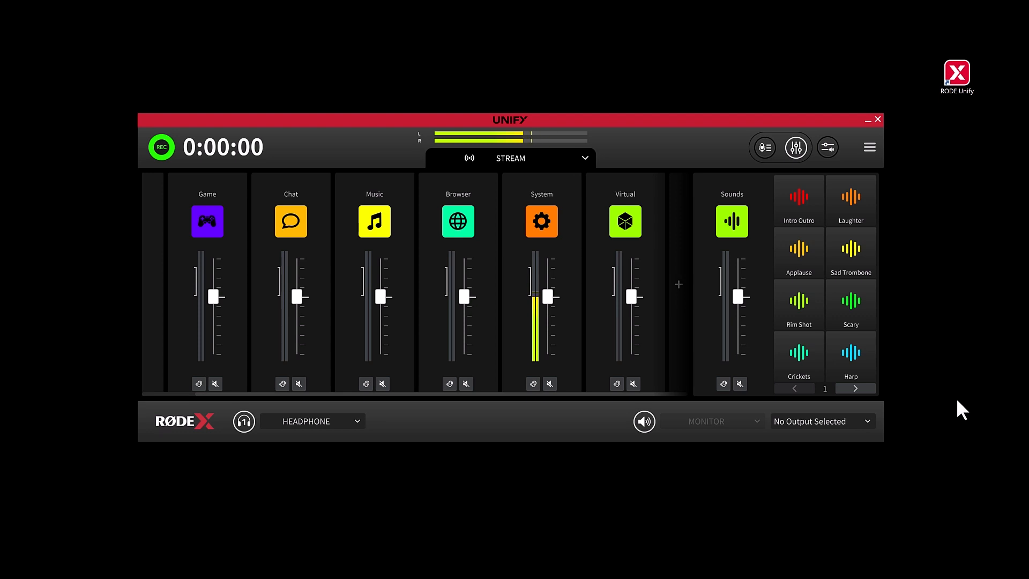
- In the Windows app volume and device preferences, set Spotify's output device to Music Output (RØDE Unify)
click(833, 148)
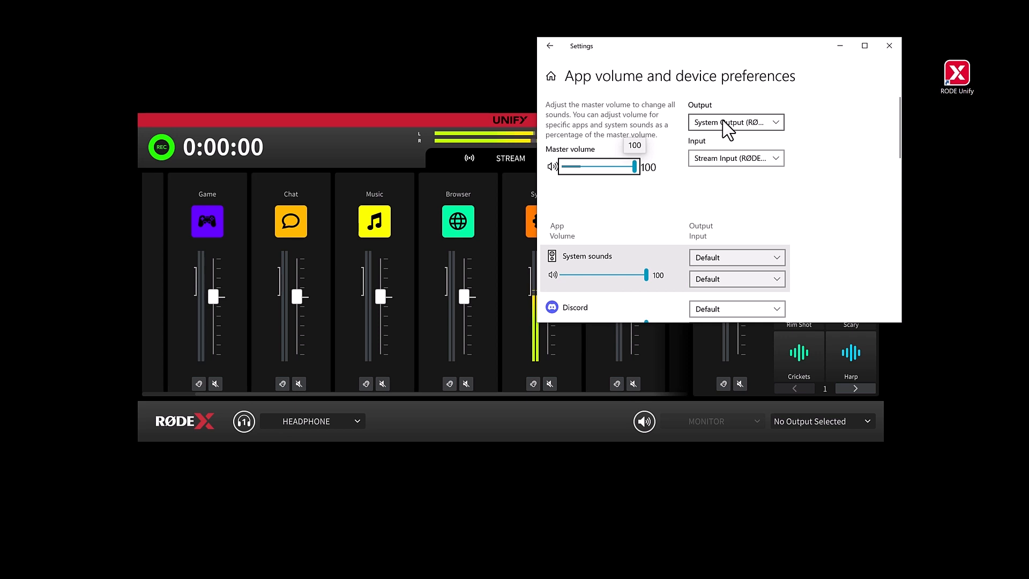
scroll(737, 150, down, 2)
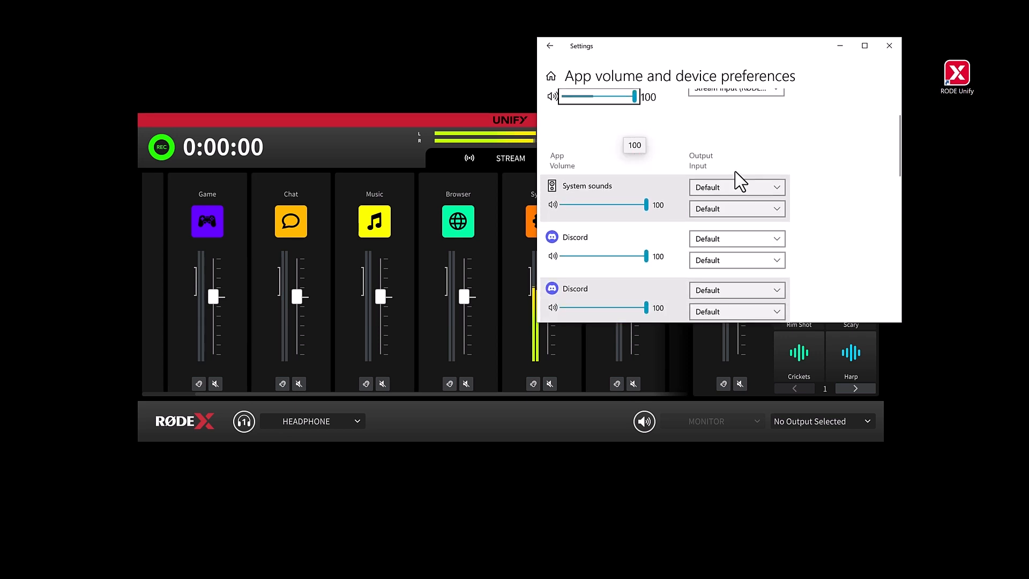
scroll(745, 173, down, 7)
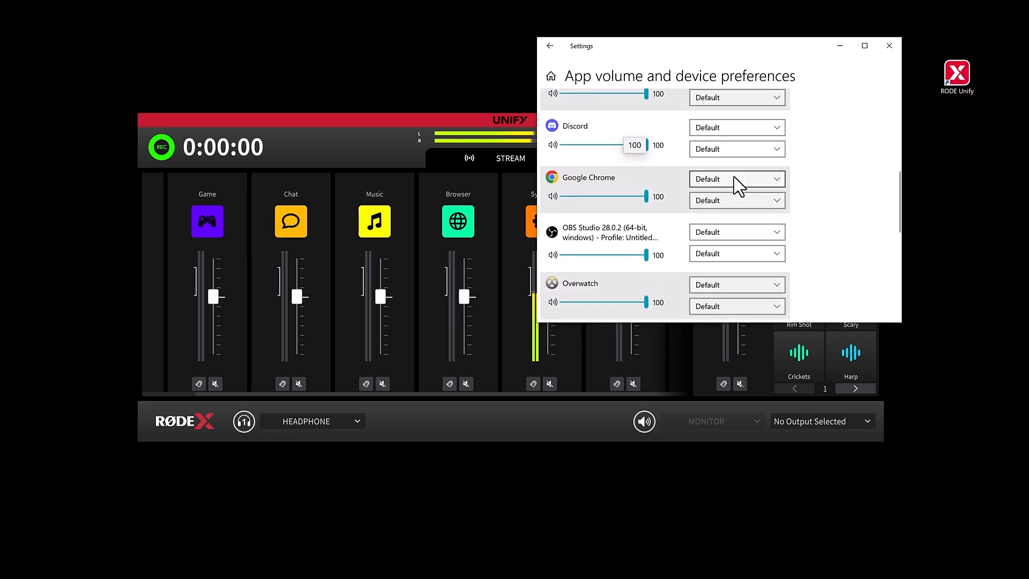
scroll(723, 193, down, 1)
click(771, 167)
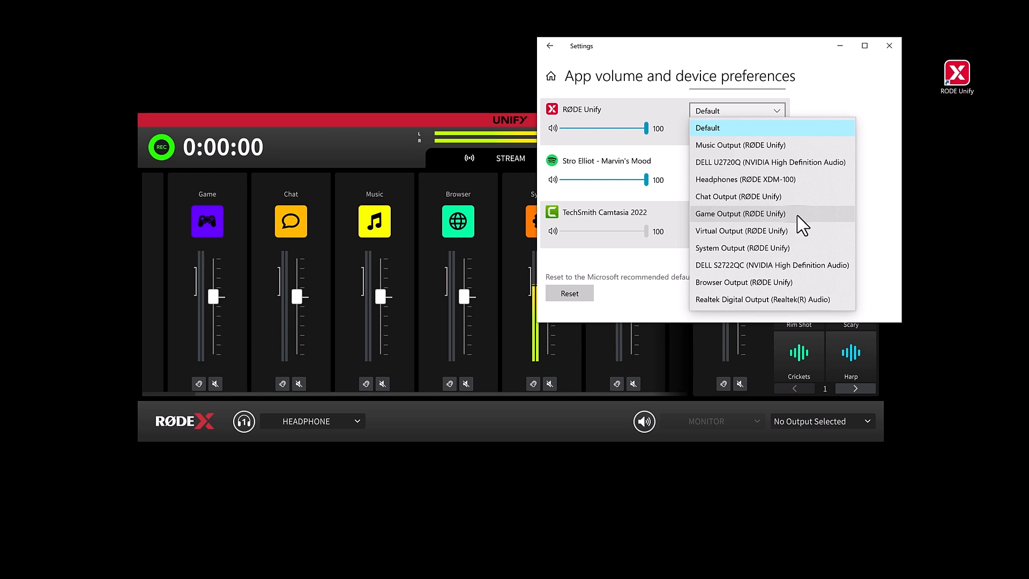
click(792, 145)
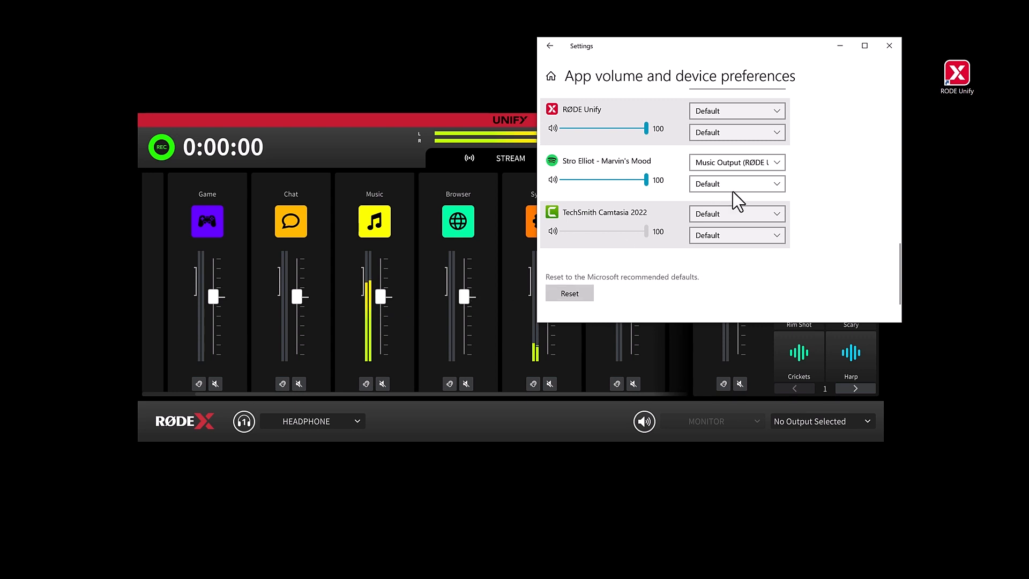
- Set Overwatch's output device to Game Output (RØDE Unify)
scroll(728, 204, up, 5)
click(725, 252)
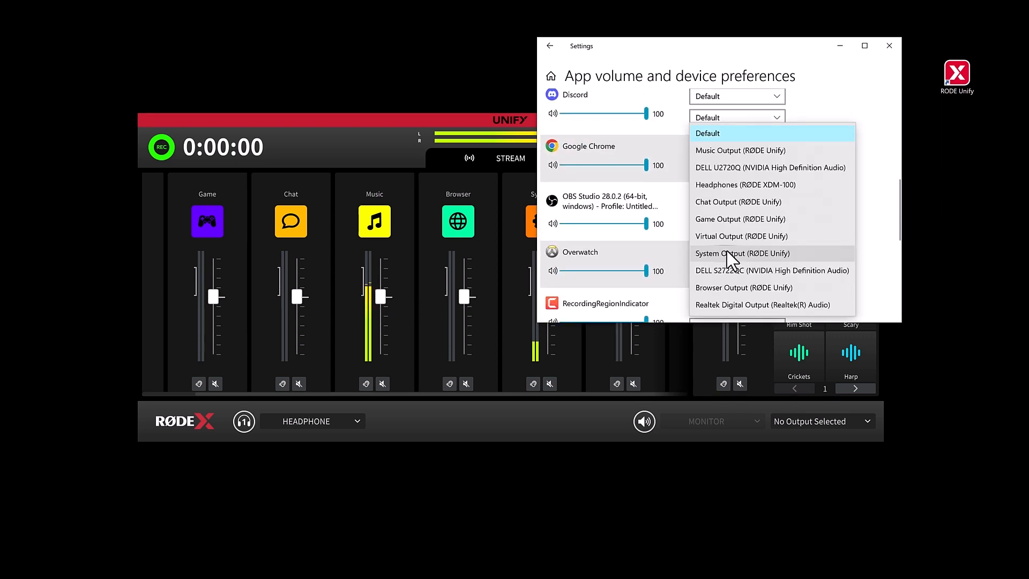
click(802, 222)
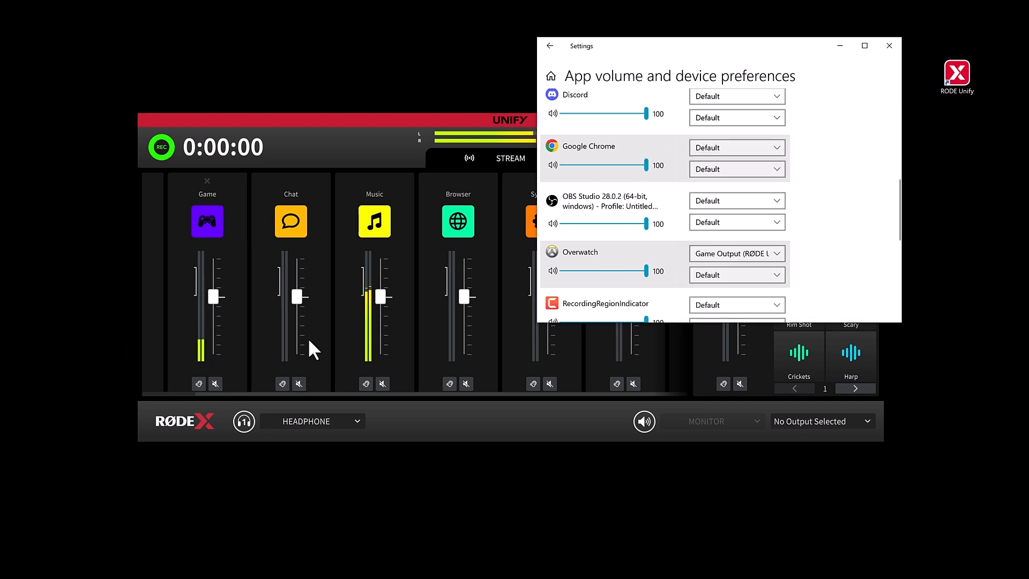
- Set Google Chrome's output device to Browser Output (RØDE Unify)
scroll(849, 283, down, 2)
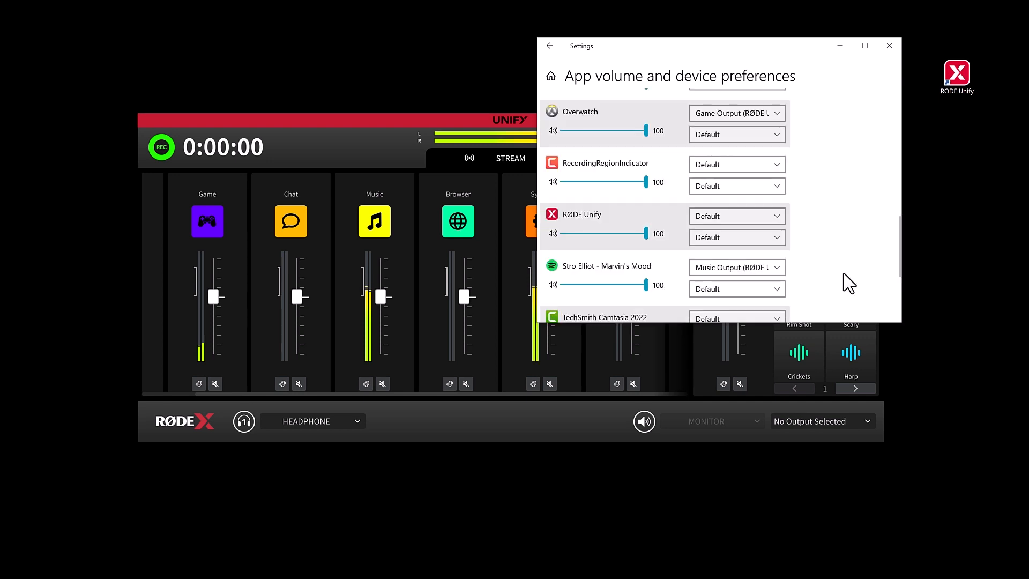
scroll(837, 270, up, 4)
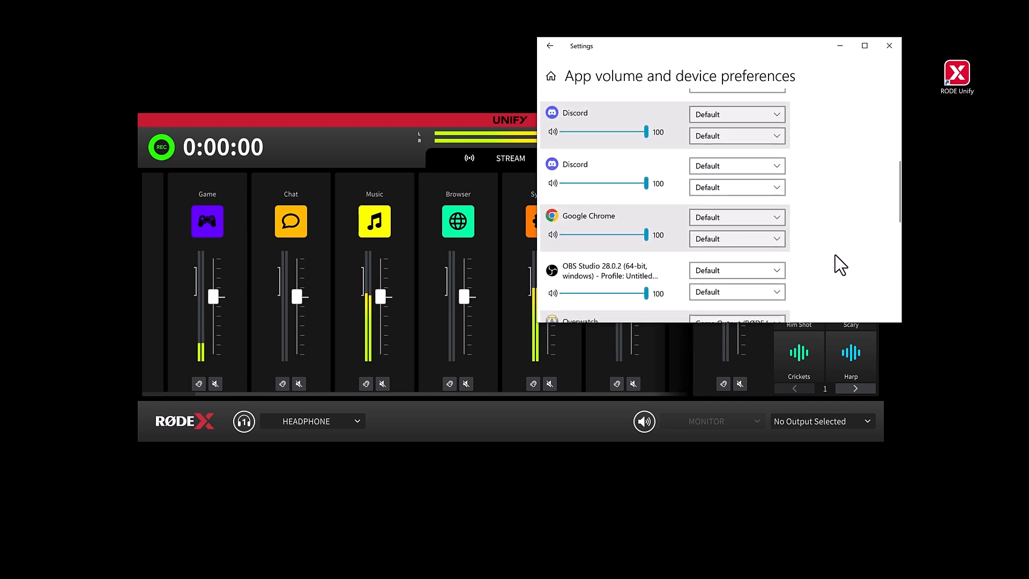
click(769, 218)
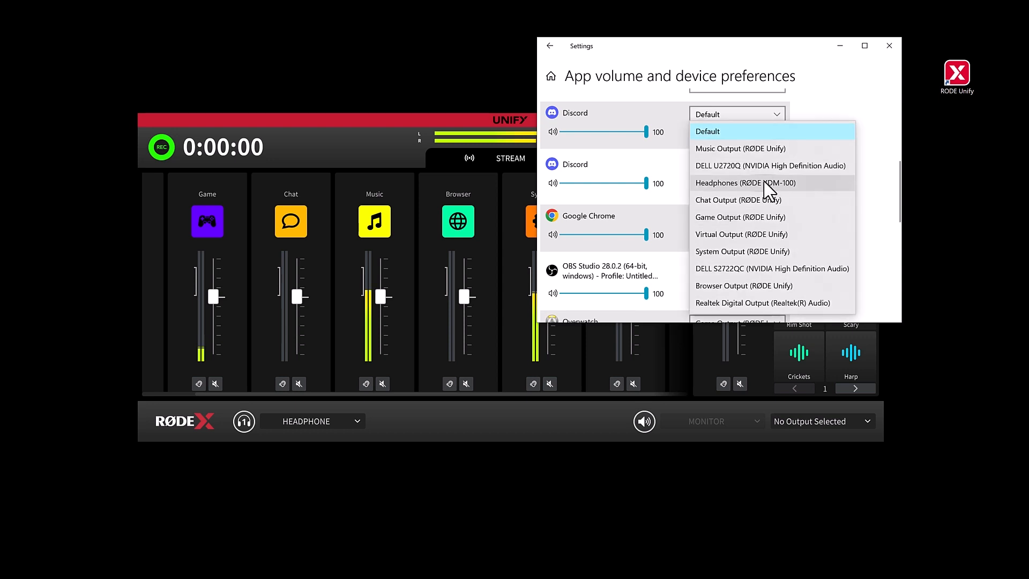
click(770, 286)
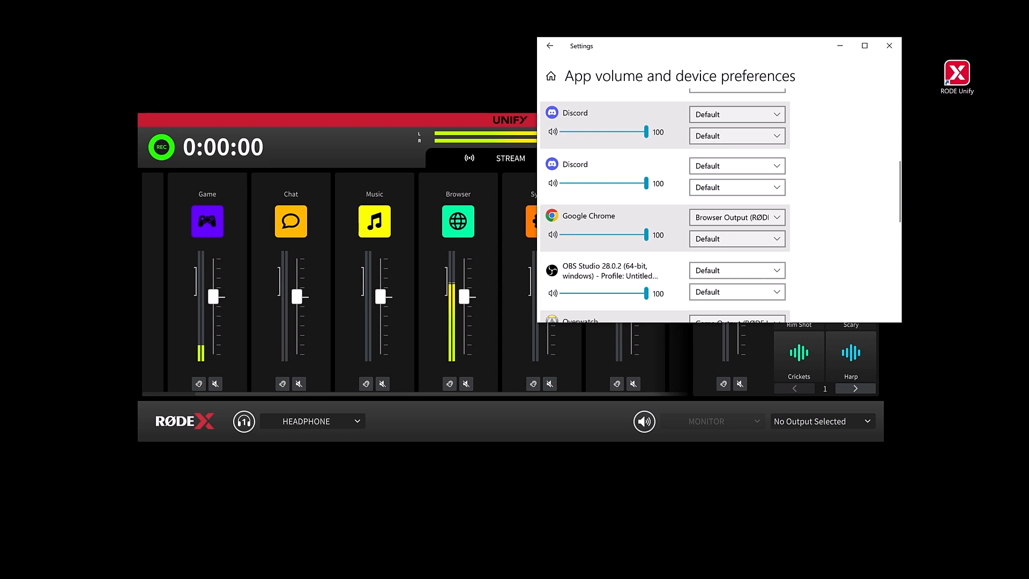
- In Discord's voice settings, set the input to Chat Input (RØDE Unify) and output to Chat Output (RØDE Unify), then close Discord and Windows Settings
drag(1028, 125, 569, 81)
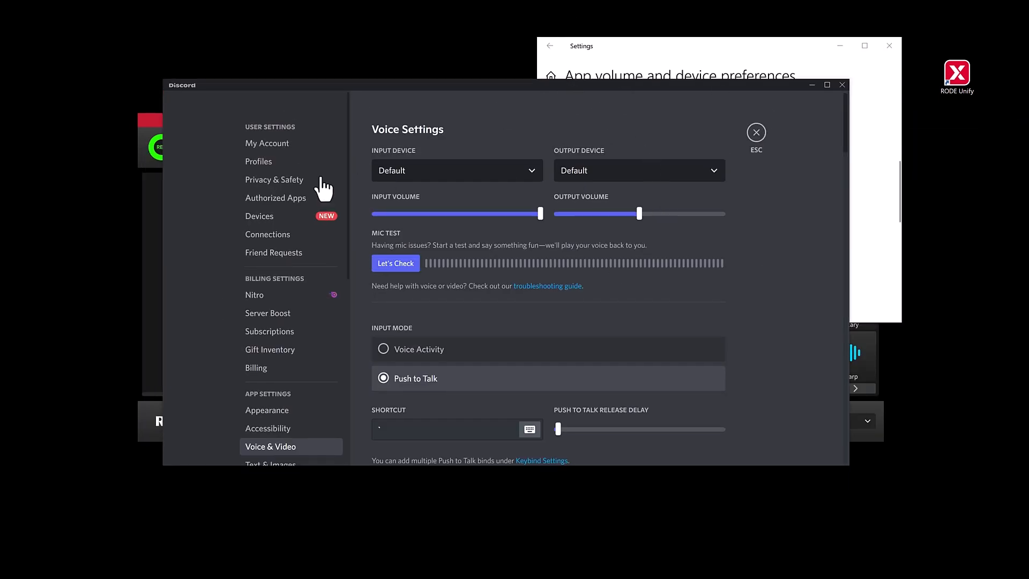
click(511, 176)
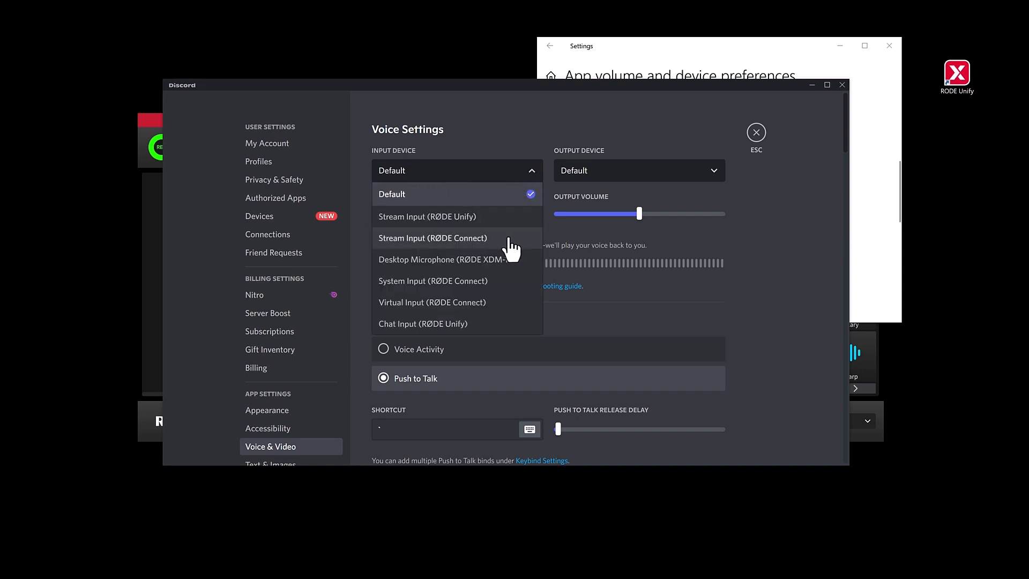
click(467, 323)
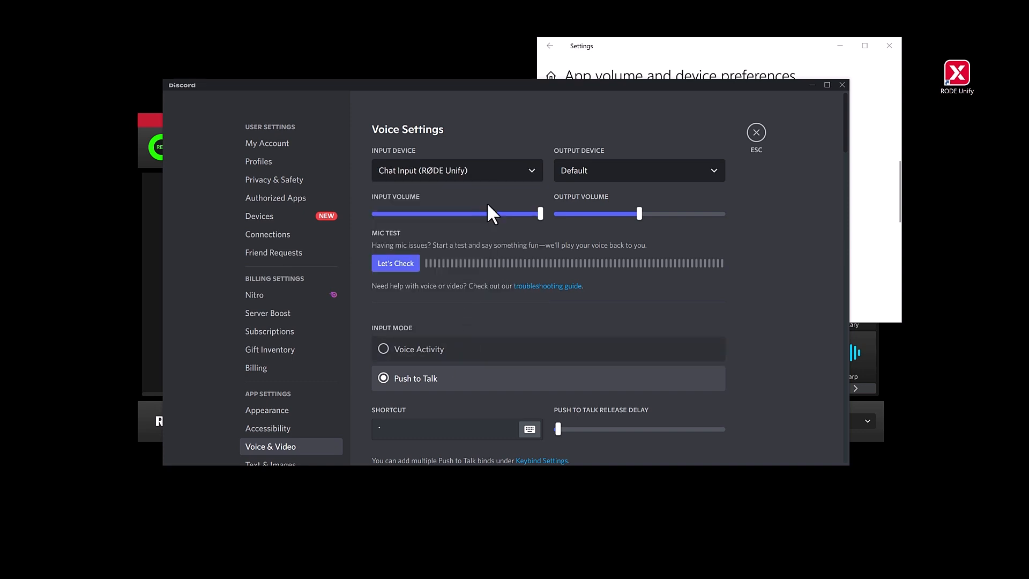
click(687, 173)
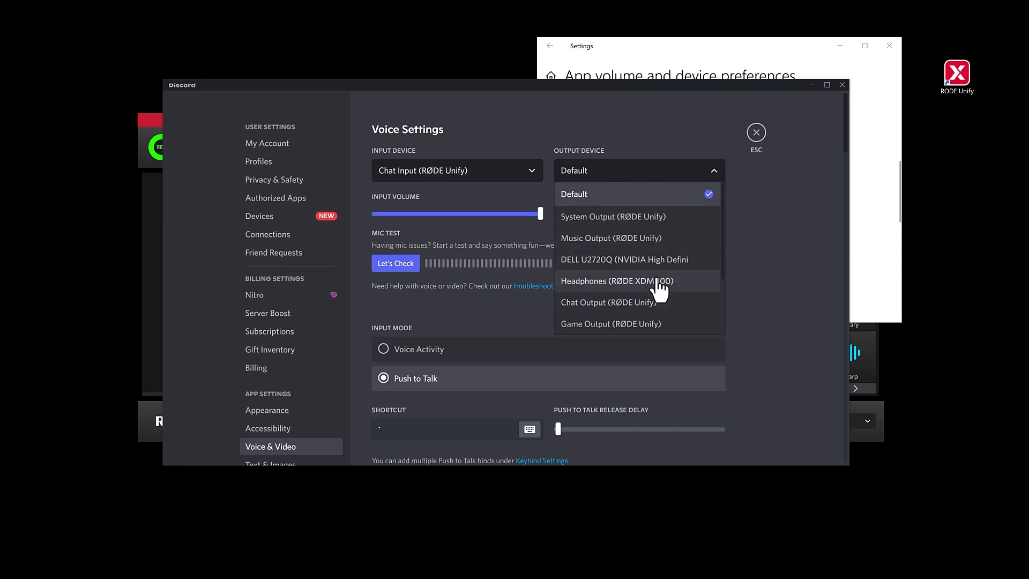
scroll(660, 289, down, 3)
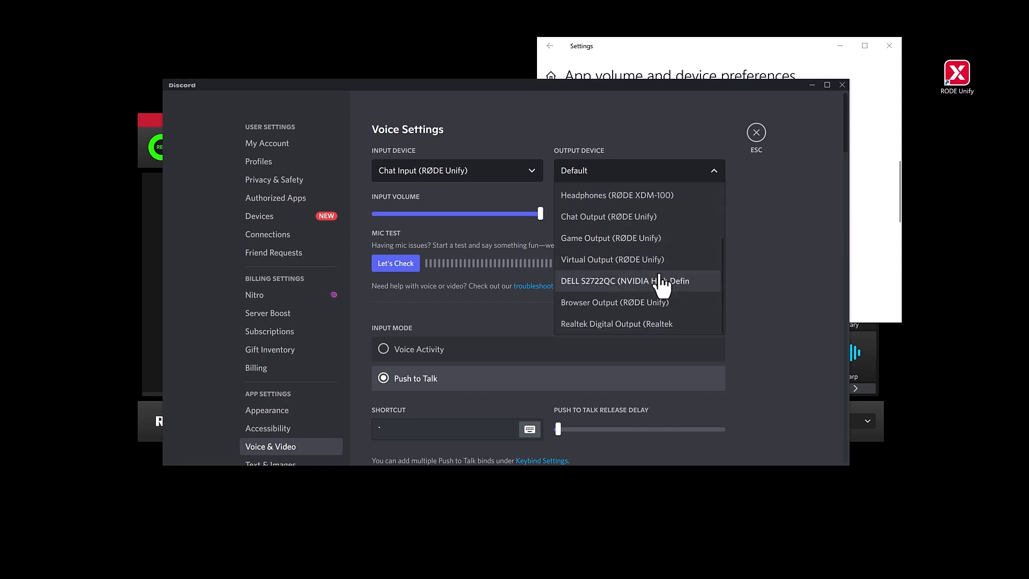
click(617, 216)
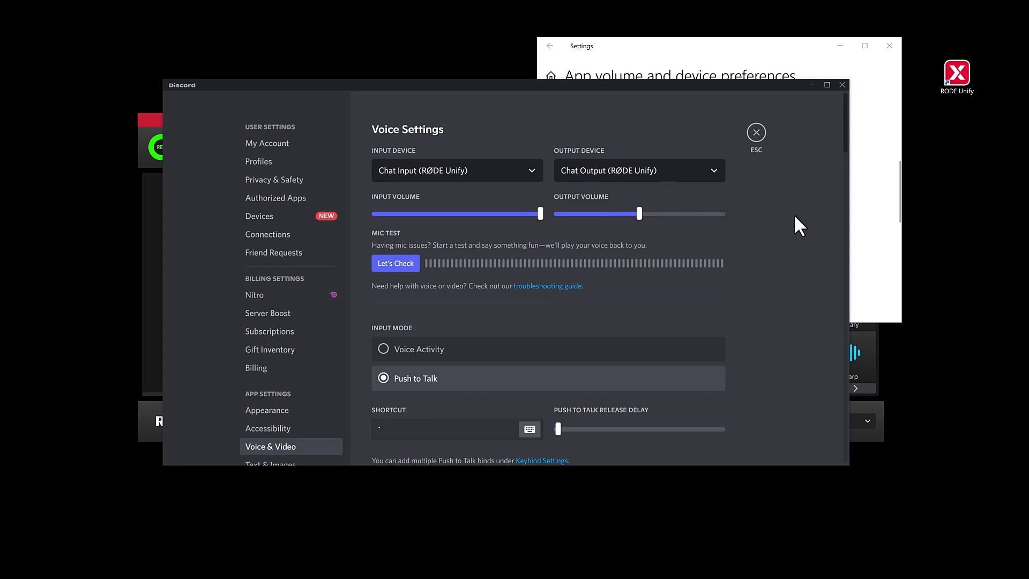
click(842, 85)
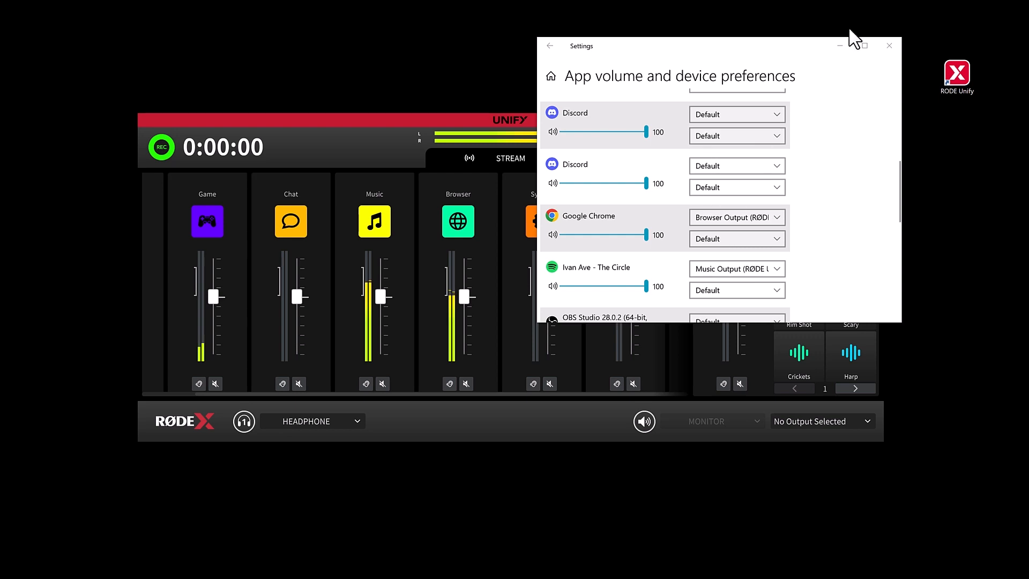
click(889, 46)
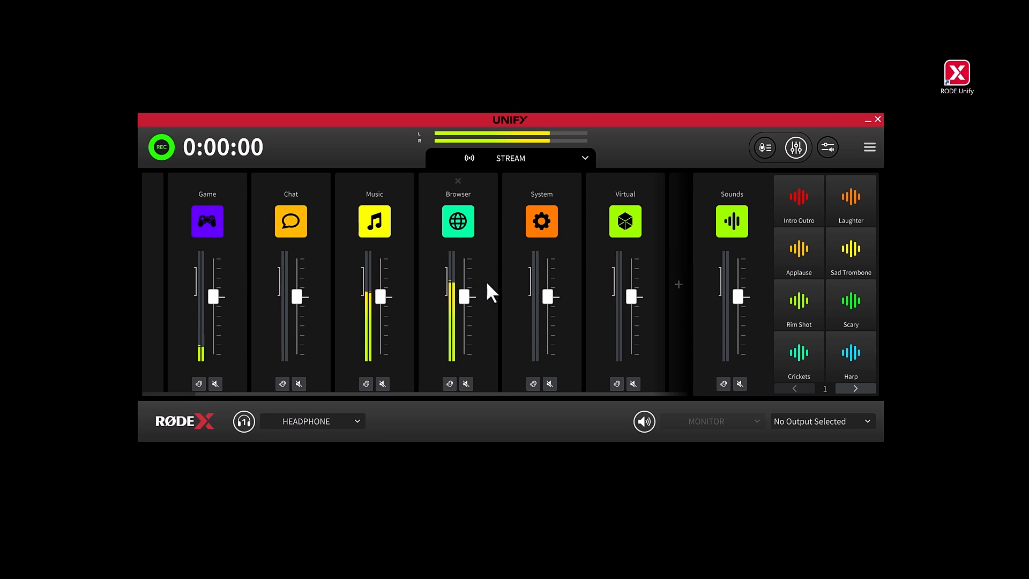
mouse_move(572, 246)
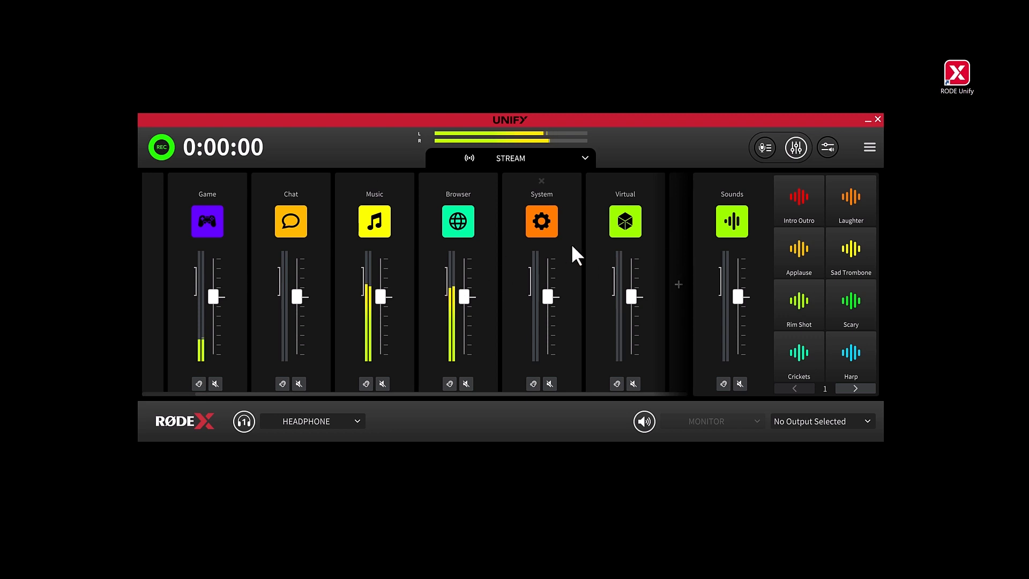